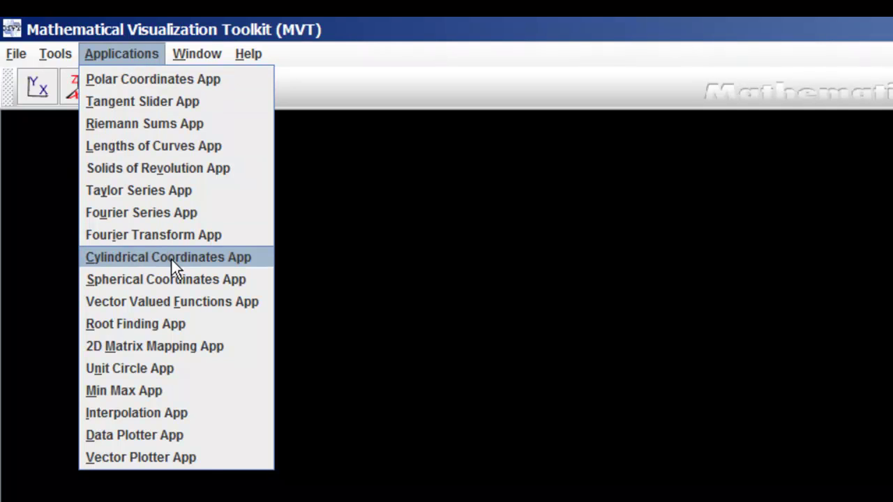
Launch the Cylindrical and Spherical Coordinates apps, shrinking the Spherical window to reveal both.
{"action": "left_click", "coordinate": [250, 257]}
{"action": "left_click", "coordinate": [117, 54]}
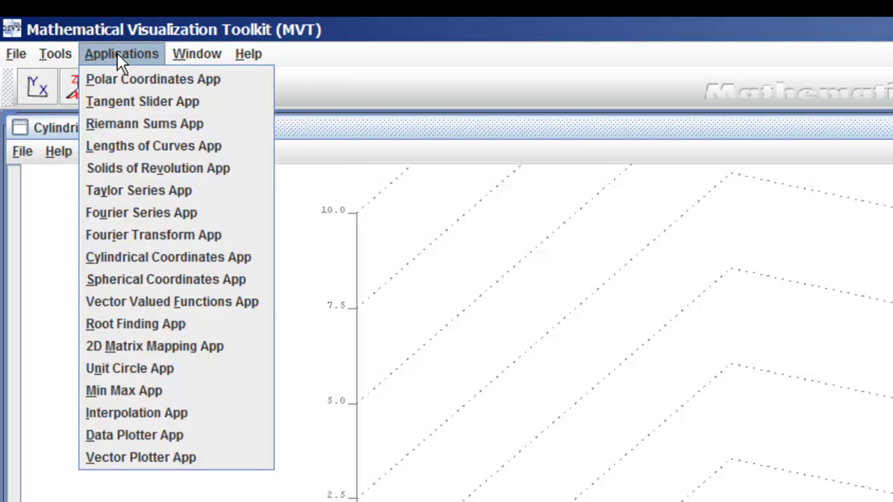
{"action": "left_click", "coordinate": [144, 283]}
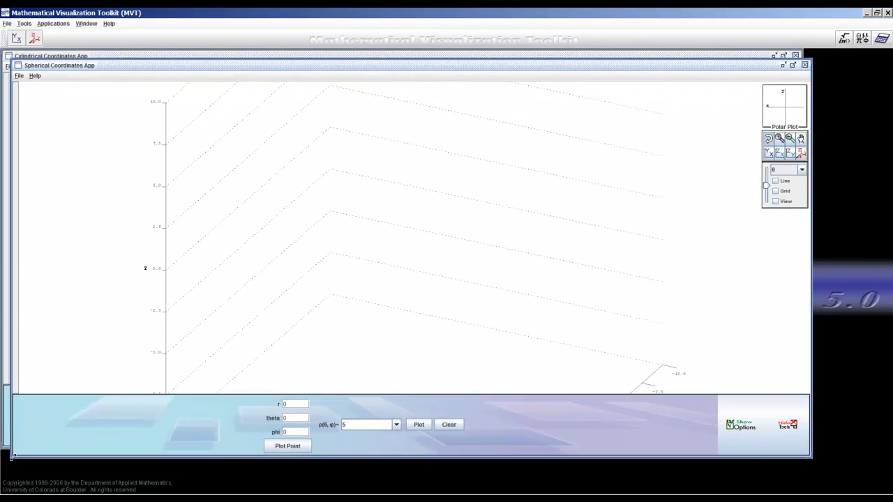
{"action": "left_click_drag", "start_coordinate": [11, 457], "coordinate": [434, 454]}
Resize the Cylindrical window to the left half and fit the Spherical window to the right.
{"action": "left_click", "coordinate": [304, 163]}
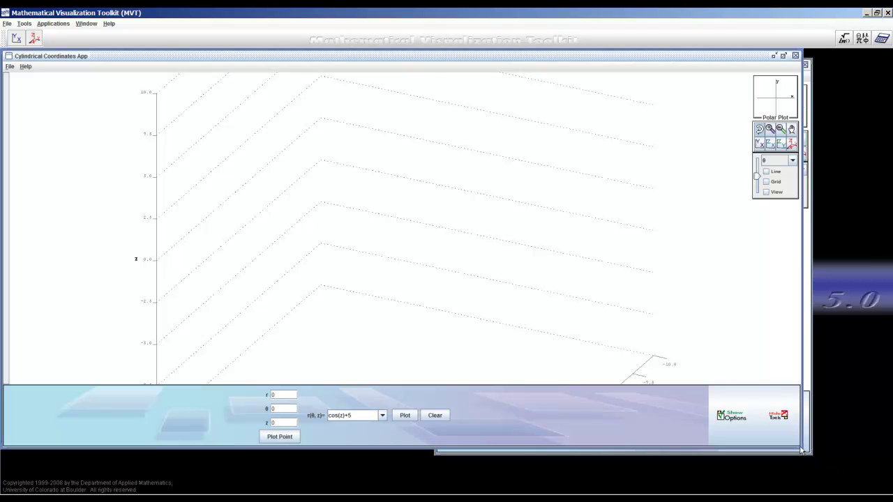
{"action": "left_click_drag", "start_coordinate": [800, 446], "coordinate": [395, 465]}
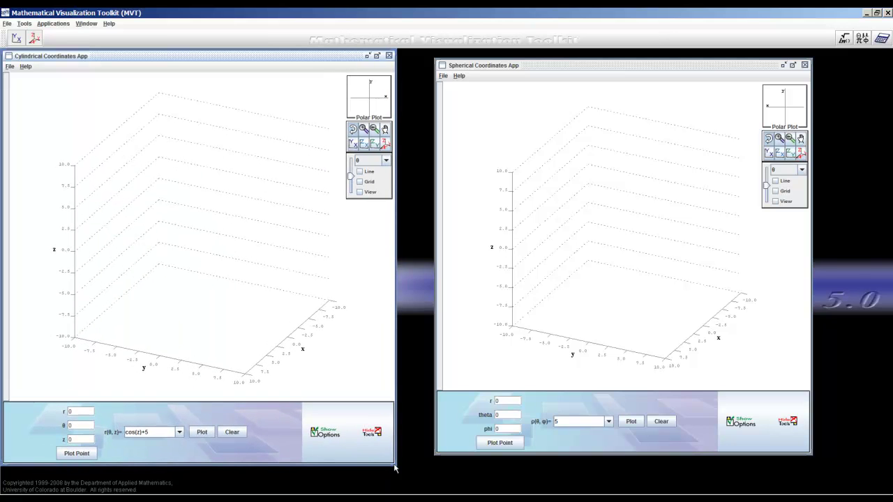
{"action": "left_click_drag", "start_coordinate": [709, 69], "coordinate": [679, 60]}
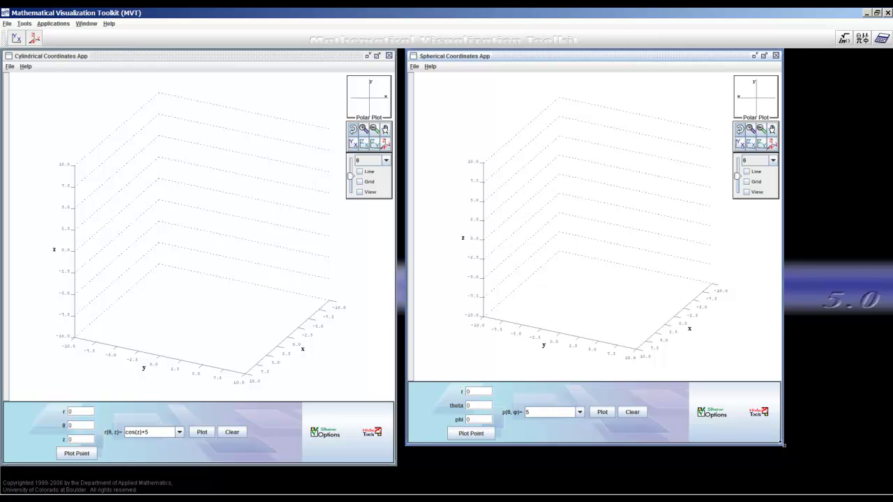
{"action": "left_click_drag", "start_coordinate": [781, 442], "coordinate": [813, 465]}
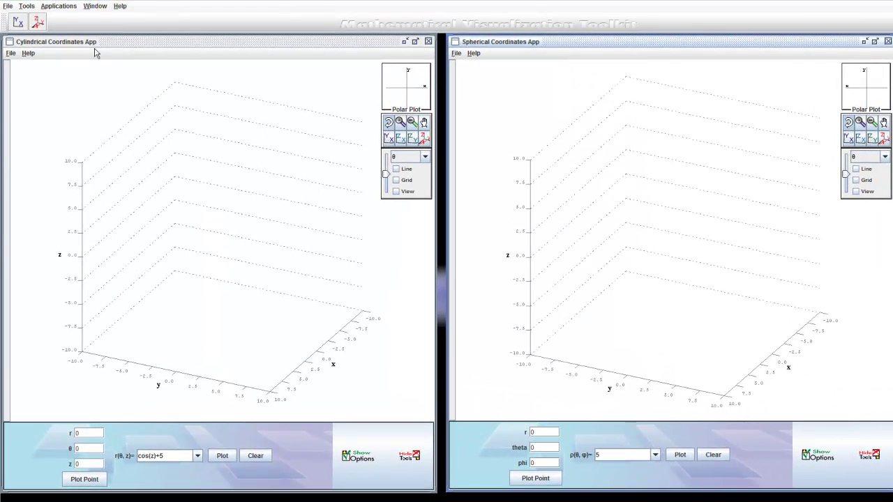
In the Cylindrical app, enter r=1 and the θ angle for the point.
{"action": "left_click", "coordinate": [104, 44]}
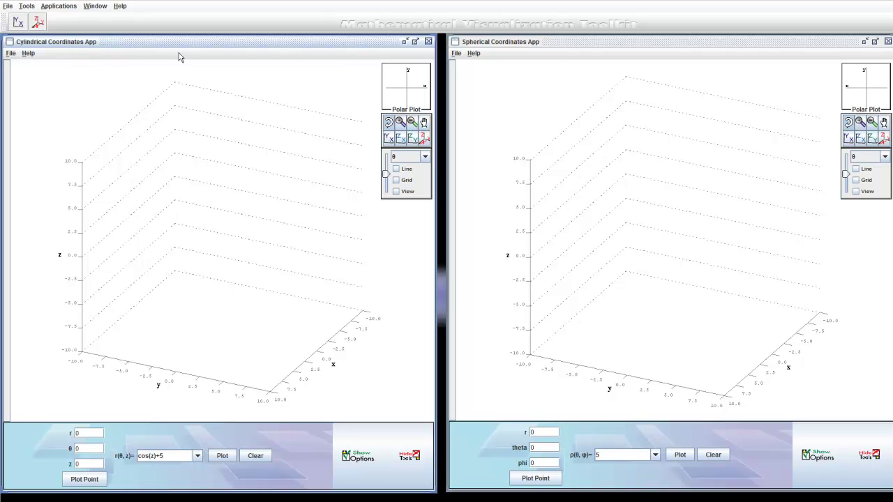
{"action": "left_click", "coordinate": [551, 43]}
{"action": "left_click", "coordinate": [193, 49]}
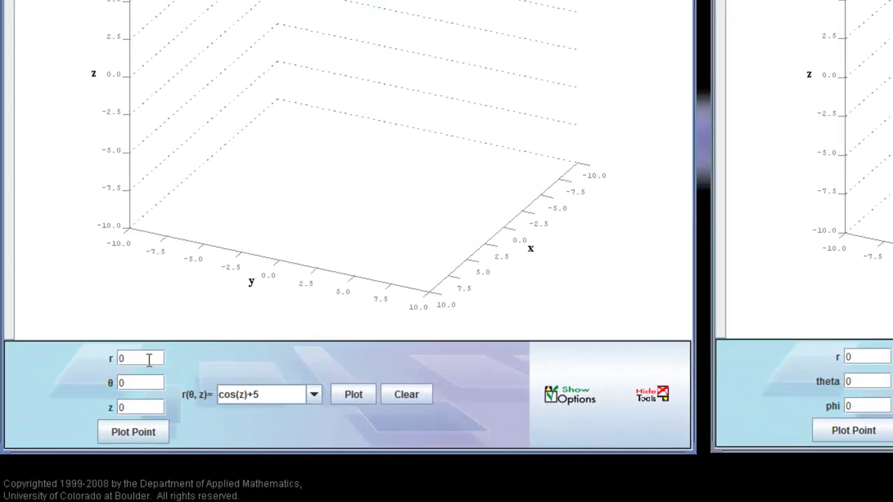
{"action": "left_click", "coordinate": [94, 433]}
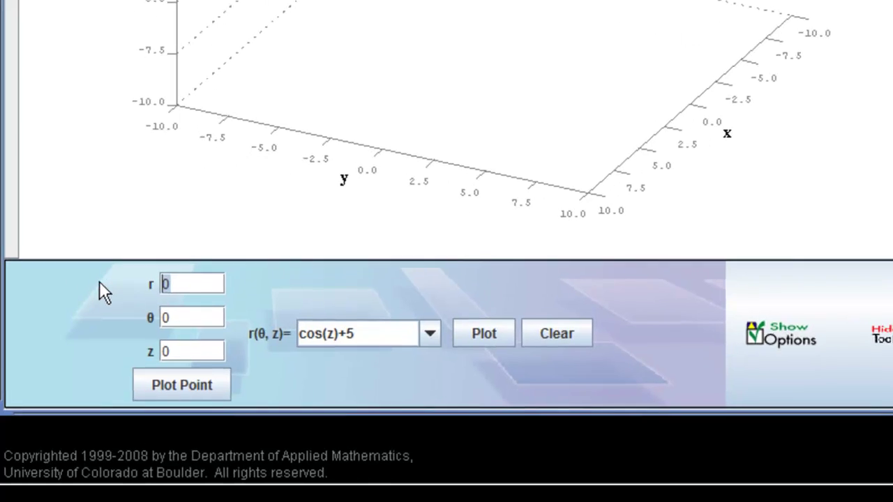
{"action": "type", "text": "1"}
{"action": "key", "text": "Tab"}
{"action": "type", "text": "pi/2"}
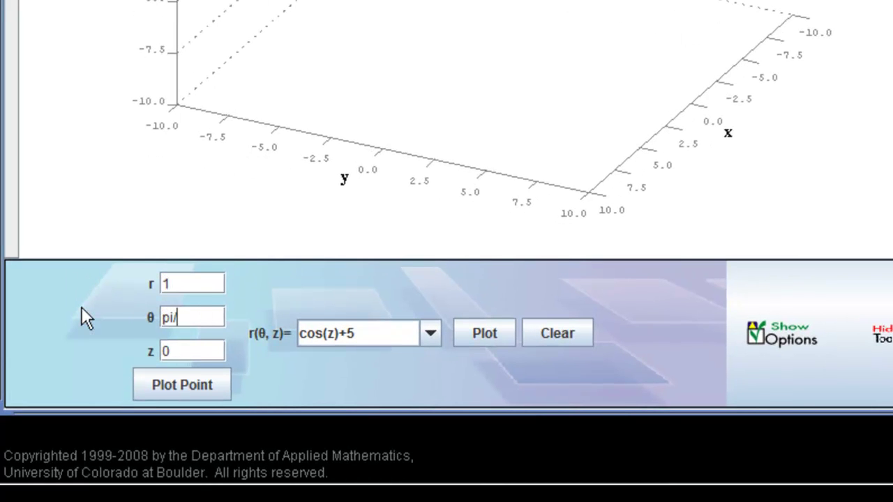
Set z to 2, plot the point at (0.5, 0.866, 2), and rotate to inspect it.
{"action": "left_click", "coordinate": [191, 352]}
{"action": "double_click", "coordinate": [191, 351]}
{"action": "type", "text": "2"}
{"action": "left_click", "coordinate": [203, 387]}
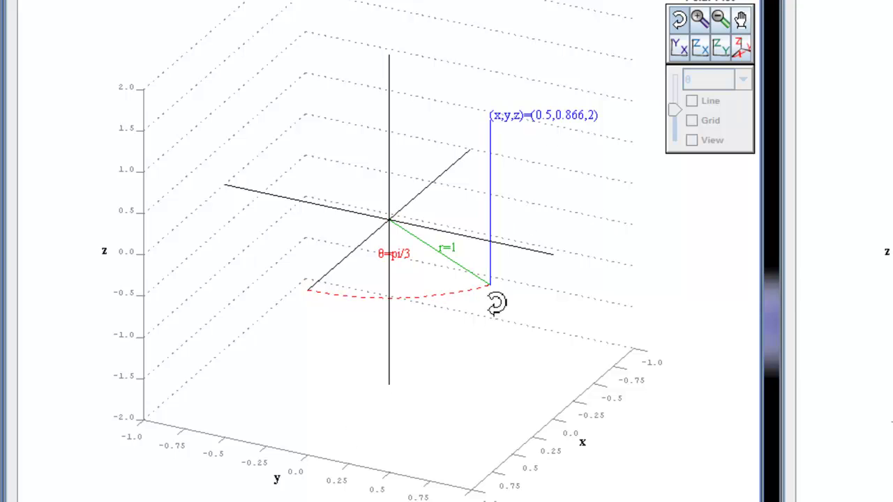
{"action": "left_click_drag", "start_coordinate": [495, 305], "coordinate": [481, 319]}
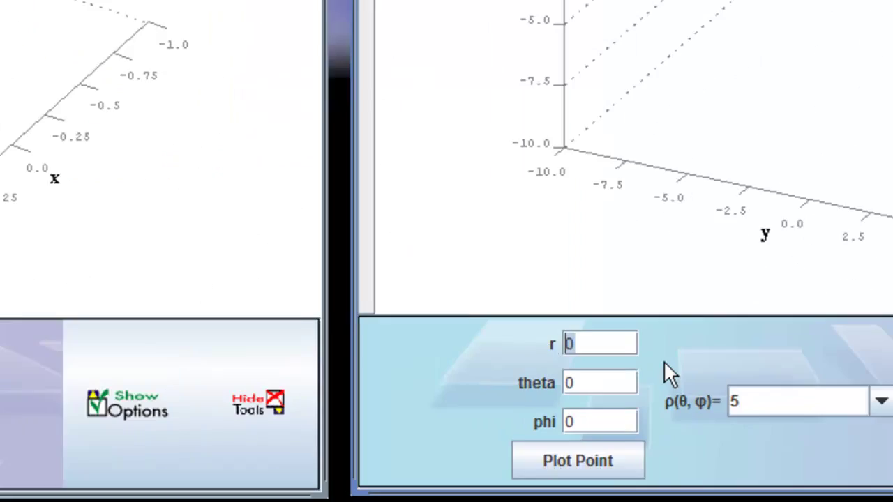
Enter r=1, theta=pi/3, phi=pi/6 in the Spherical app, plot the point, and rotate around it.
{"action": "type", "text": "1"}
{"action": "key", "text": "Tab"}
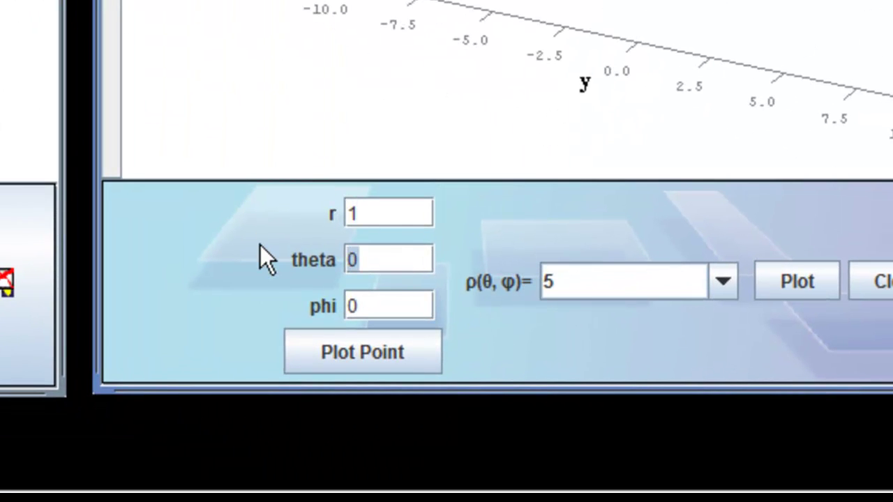
{"action": "type", "text": "pi/3"}
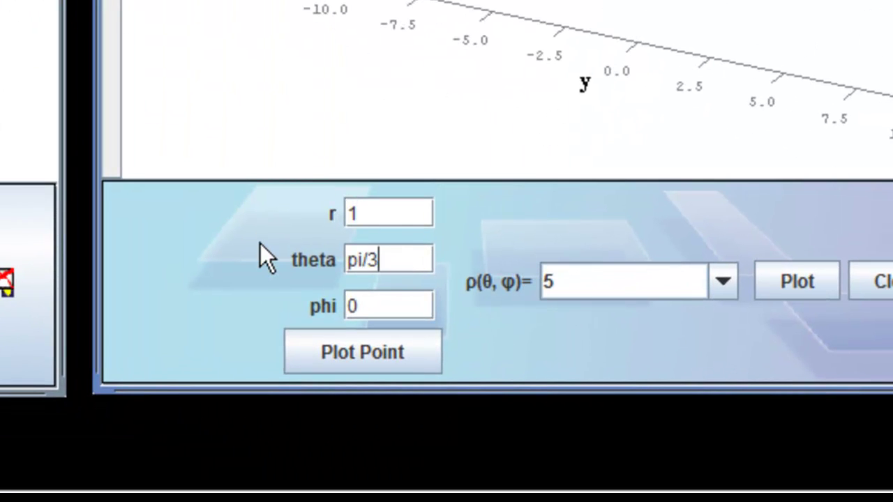
{"action": "key", "text": "Tab"}
{"action": "key", "text": "BackSpace"}
{"action": "type", "text": "pi/6"}
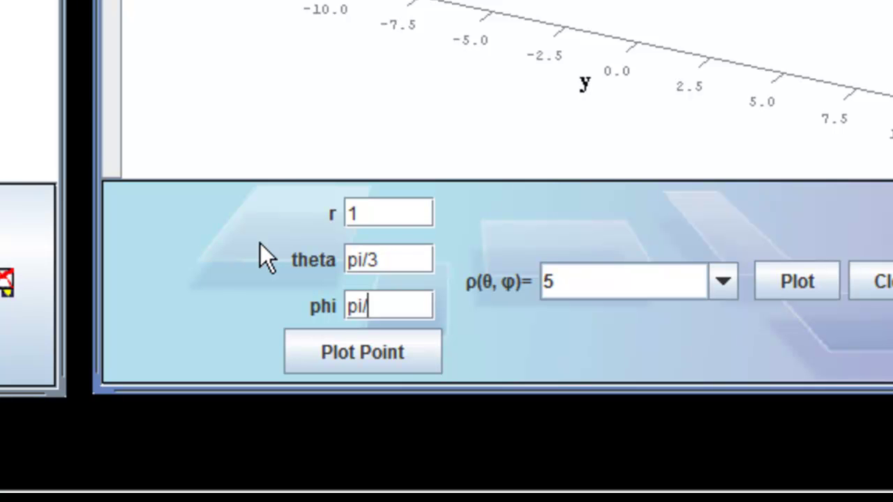
{"action": "left_click", "coordinate": [378, 370]}
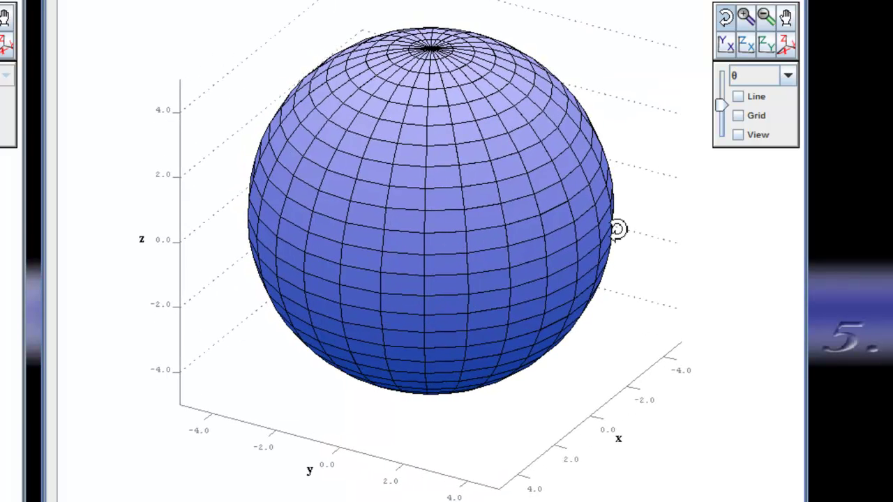
{"action": "left_click_drag", "start_coordinate": [618, 231], "coordinate": [599, 233]}
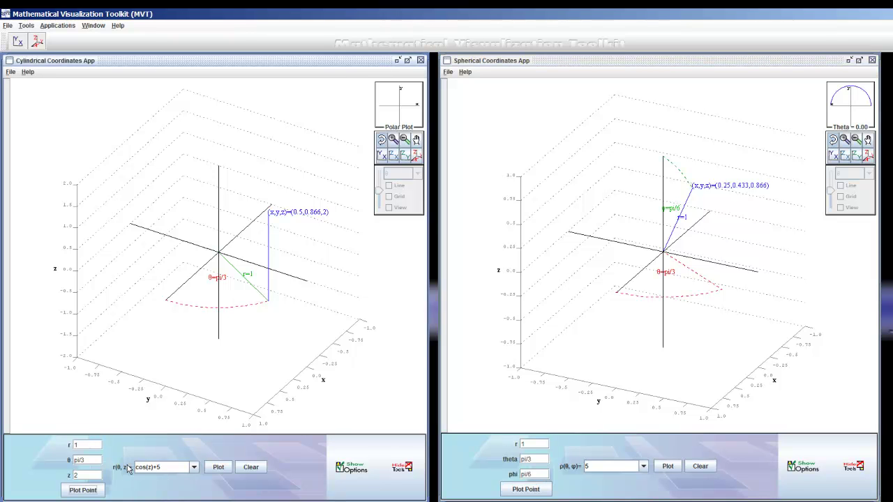
Plot the r(θ,z)=cos(z)+5 surface and rotate it to view from the side and above.
{"action": "left_click_drag", "start_coordinate": [165, 472], "coordinate": [114, 468]}
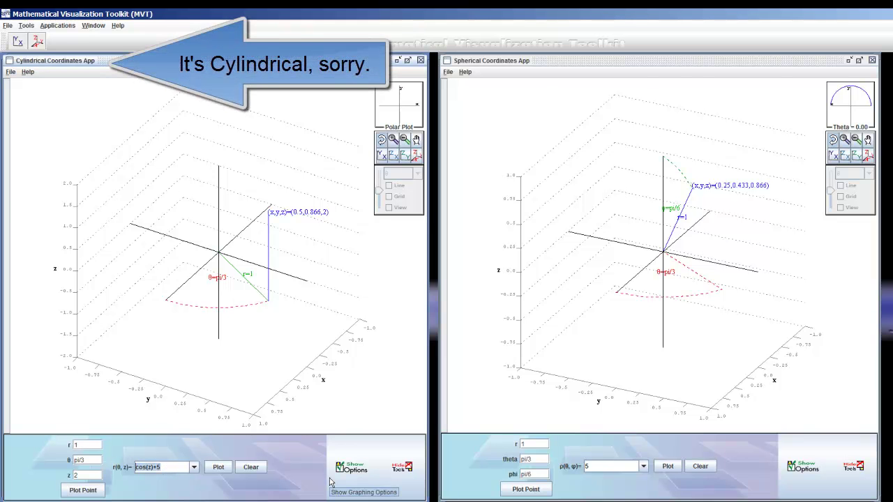
{"action": "left_click", "coordinate": [219, 470]}
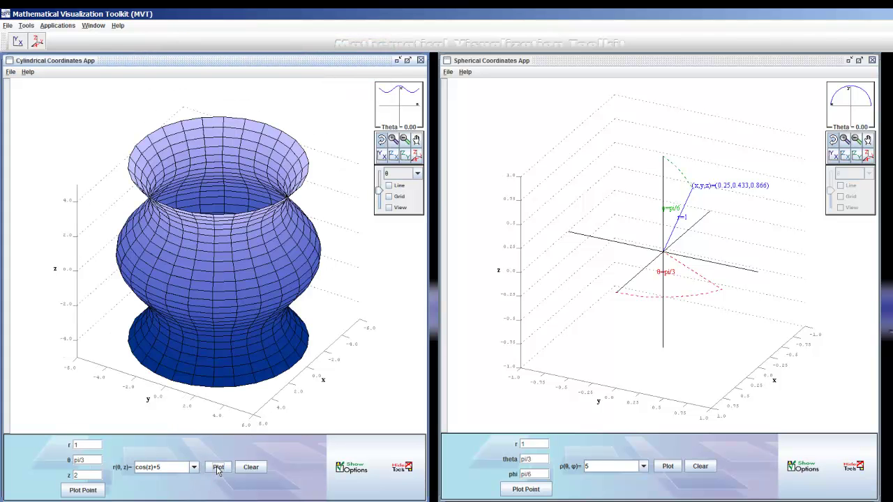
{"action": "left_click_drag", "start_coordinate": [278, 293], "coordinate": [240, 283]}
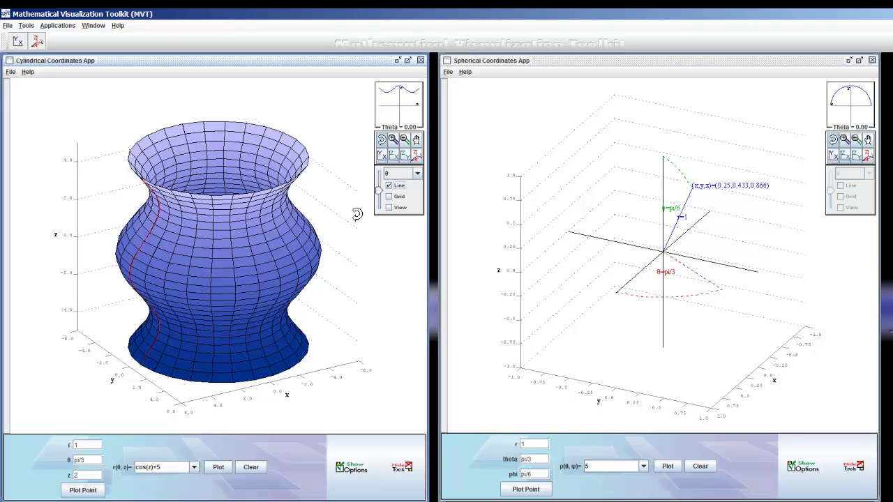
Show the θ trace with its slicing plane and move the plane to θ = 1.26.
{"action": "mouse_move", "coordinate": [382, 194]}
{"action": "left_mouse_down"}
{"action": "mouse_move", "coordinate": [384, 174]}
{"action": "mouse_move", "coordinate": [378, 213]}
{"action": "mouse_move", "coordinate": [383, 171]}
{"action": "mouse_move", "coordinate": [383, 215]}
{"action": "mouse_move", "coordinate": [382, 183]}
{"action": "left_mouse_up"}
{"action": "left_click", "coordinate": [389, 197]}
{"action": "left_click_drag", "start_coordinate": [254, 248], "coordinate": [280, 248]}
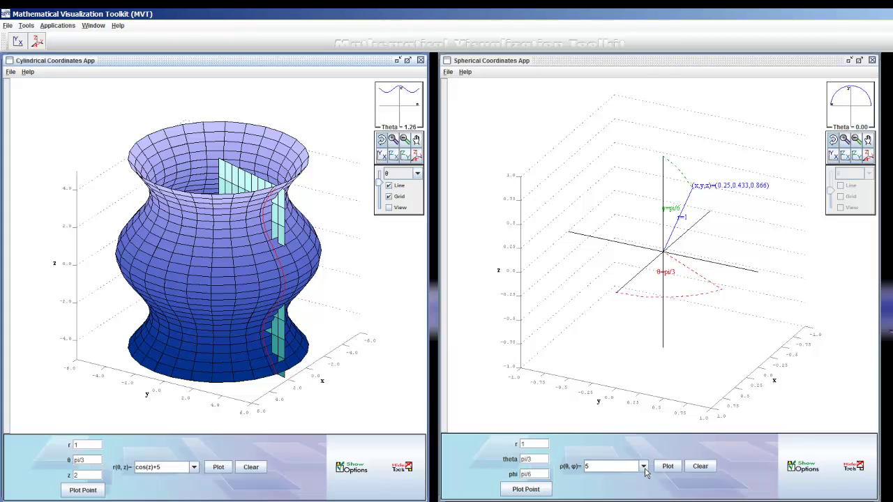
Enter ρ(θ,φ) = phi+theta after dismissing the variable error, plot the seashell, and rotate it.
{"action": "left_click", "coordinate": [644, 469]}
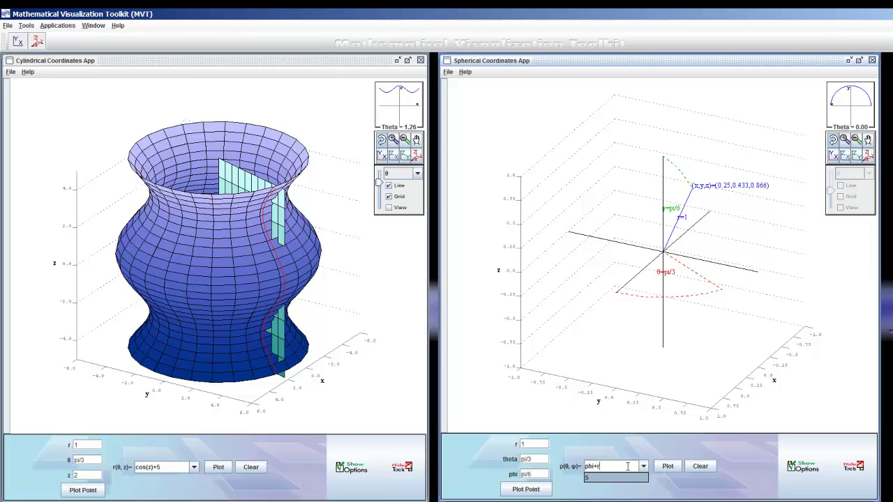
{"action": "left_click", "coordinate": [667, 468]}
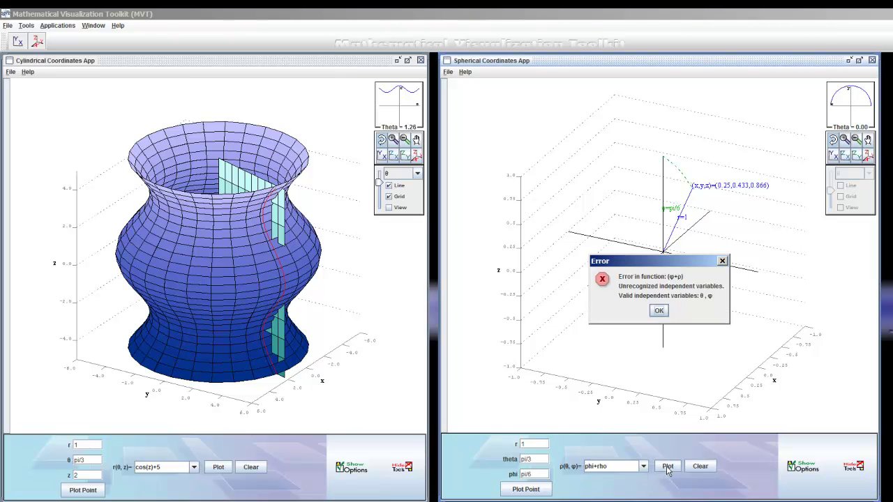
{"action": "left_click", "coordinate": [658, 311]}
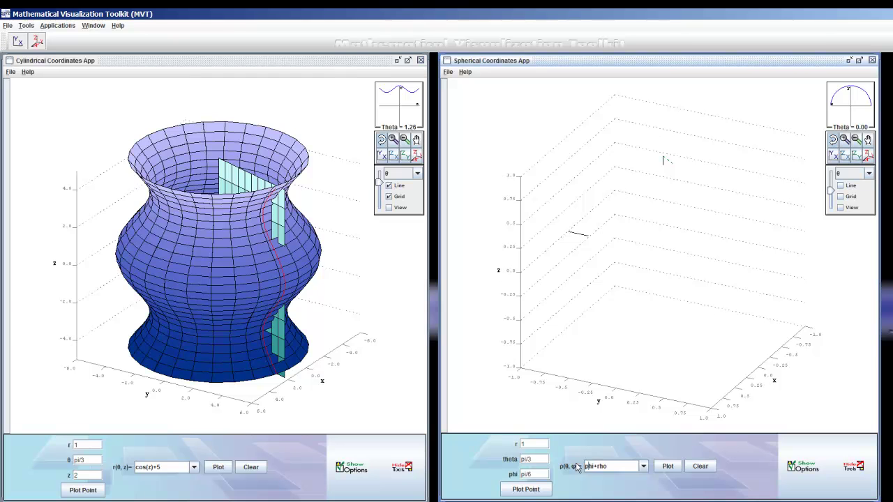
{"action": "type", "text": "ta"}
{"action": "left_click", "coordinate": [667, 465]}
{"action": "left_click_drag", "start_coordinate": [689, 304], "coordinate": [674, 284]}
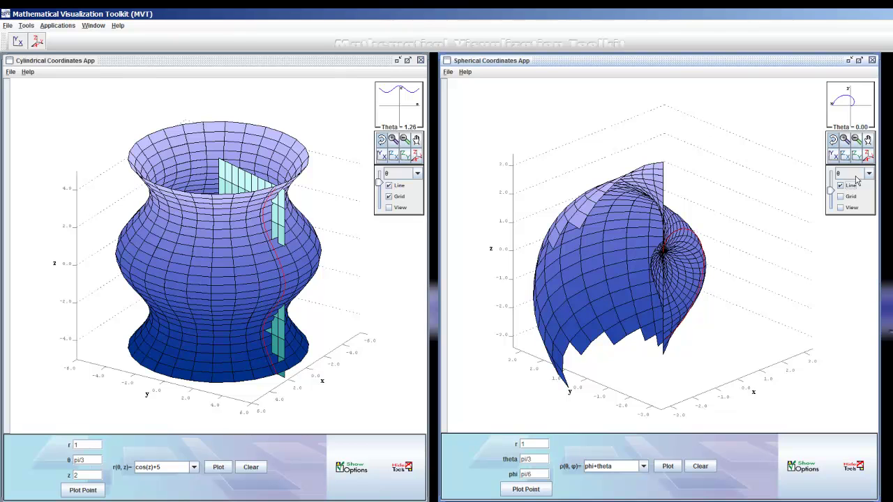
Show a slicing plane on the seashell, switch it to φ, and set the cone to Phi 0.13.
{"action": "mouse_move", "coordinate": [832, 195]}
{"action": "left_mouse_down"}
{"action": "mouse_move", "coordinate": [834, 219]}
{"action": "mouse_move", "coordinate": [835, 201]}
{"action": "left_mouse_up"}
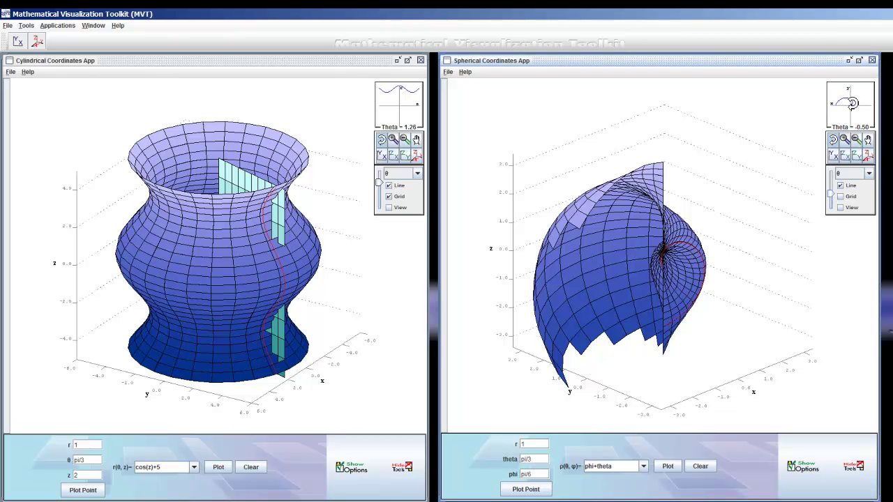
{"action": "left_click", "coordinate": [841, 198]}
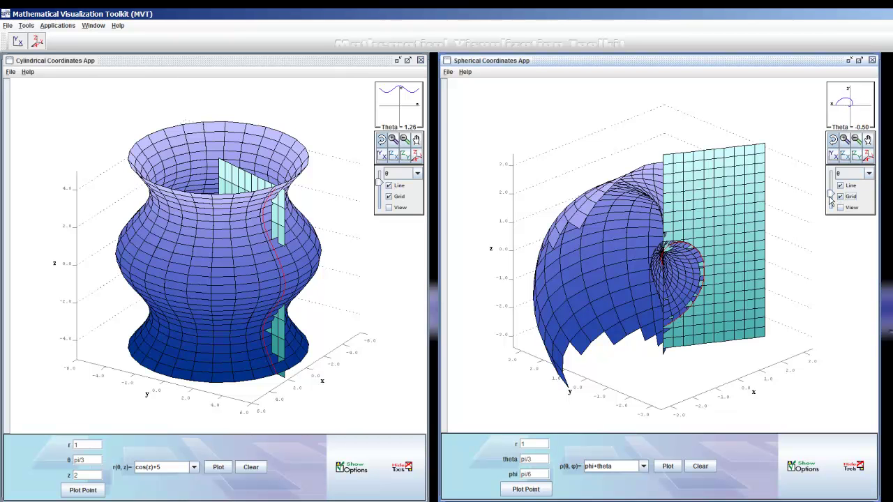
{"action": "mouse_move", "coordinate": [834, 200]}
{"action": "left_mouse_down"}
{"action": "mouse_move", "coordinate": [836, 192]}
{"action": "mouse_move", "coordinate": [830, 201]}
{"action": "left_mouse_up"}
{"action": "left_click", "coordinate": [868, 173]}
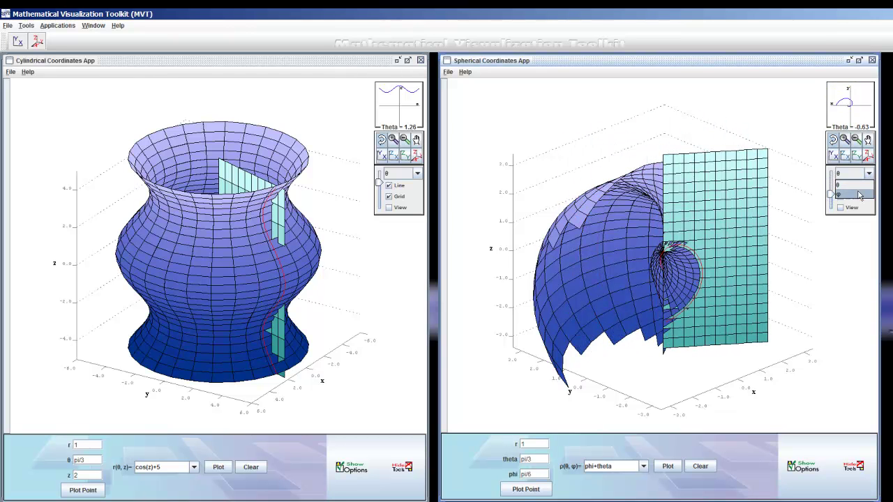
{"action": "left_click", "coordinate": [857, 195]}
{"action": "left_click_drag", "start_coordinate": [831, 195], "coordinate": [832, 179]}
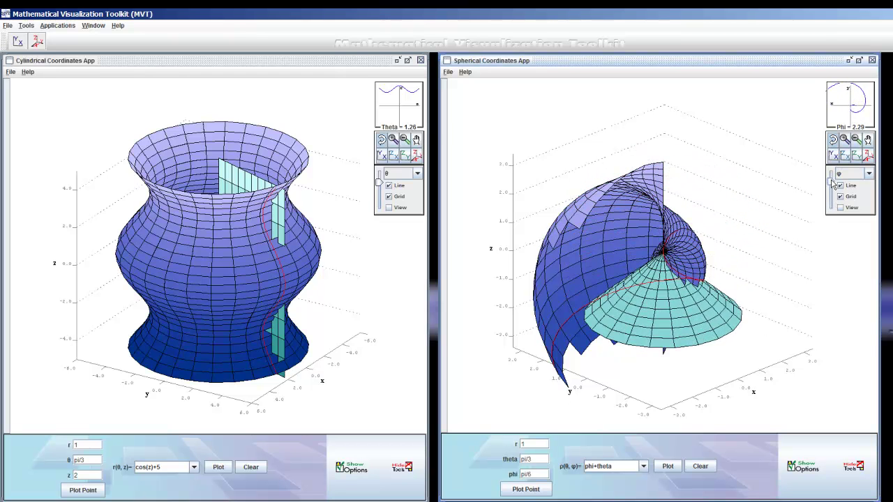
{"action": "left_click_drag", "start_coordinate": [832, 187], "coordinate": [832, 208]}
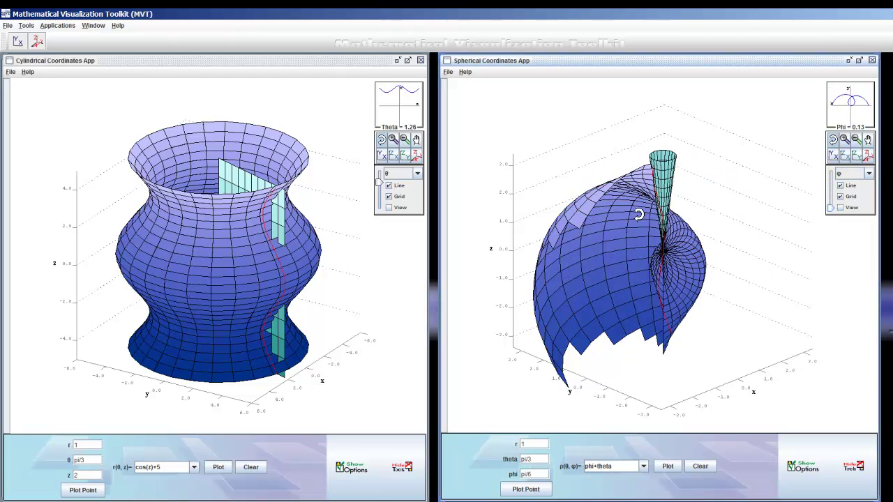
Slice the cos(z)+5 surface horizontally by z at Z = -2.30.
{"action": "left_click", "coordinate": [416, 176]}
{"action": "left_click", "coordinate": [409, 193]}
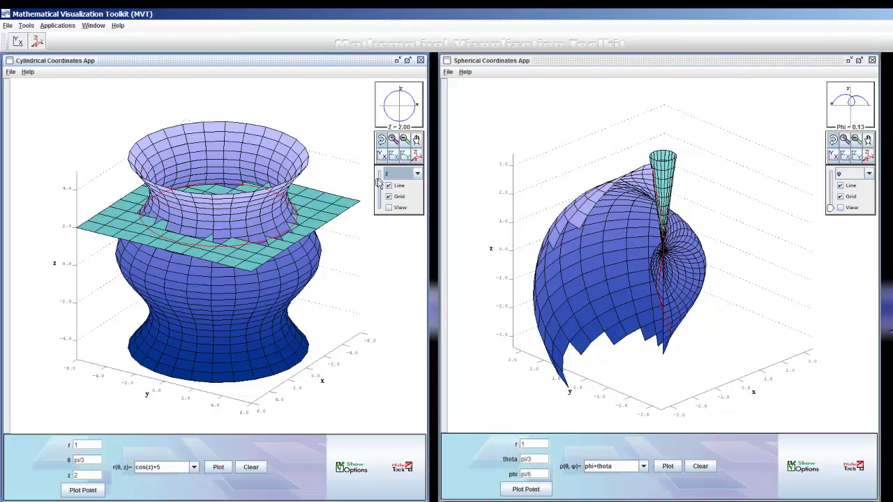
{"action": "left_click_drag", "start_coordinate": [379, 183], "coordinate": [381, 201]}
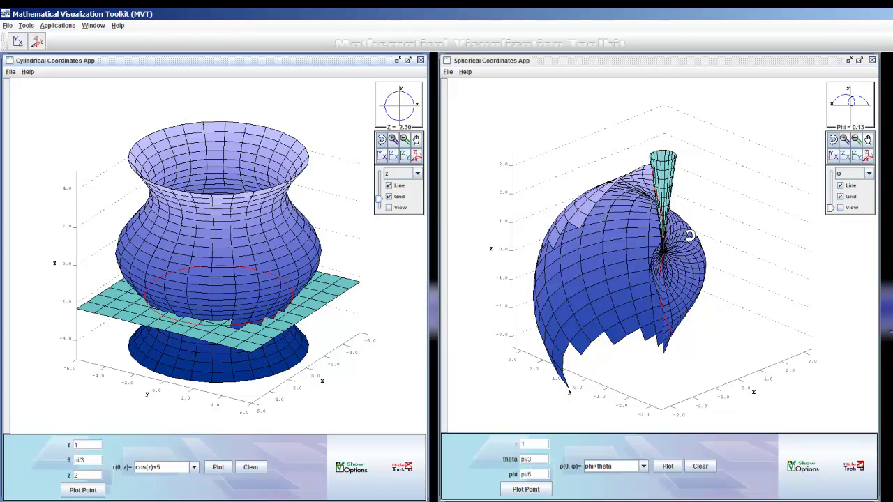